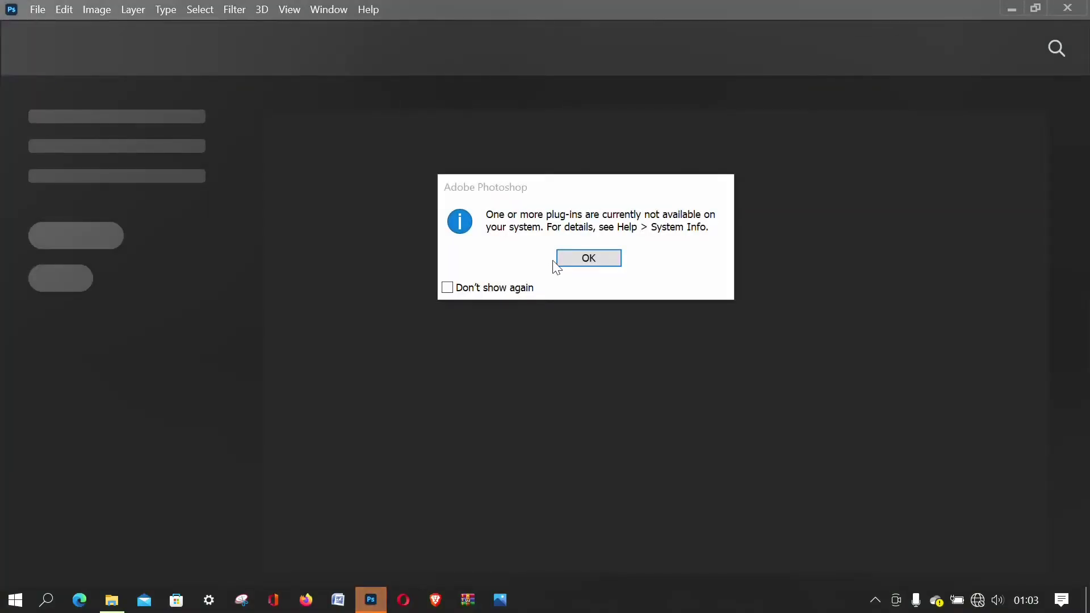
# Dismiss the plug-ins warning, then drag the first pink portrait from PRACTICE into Photoshop to open it
pyautogui.click(561, 259)
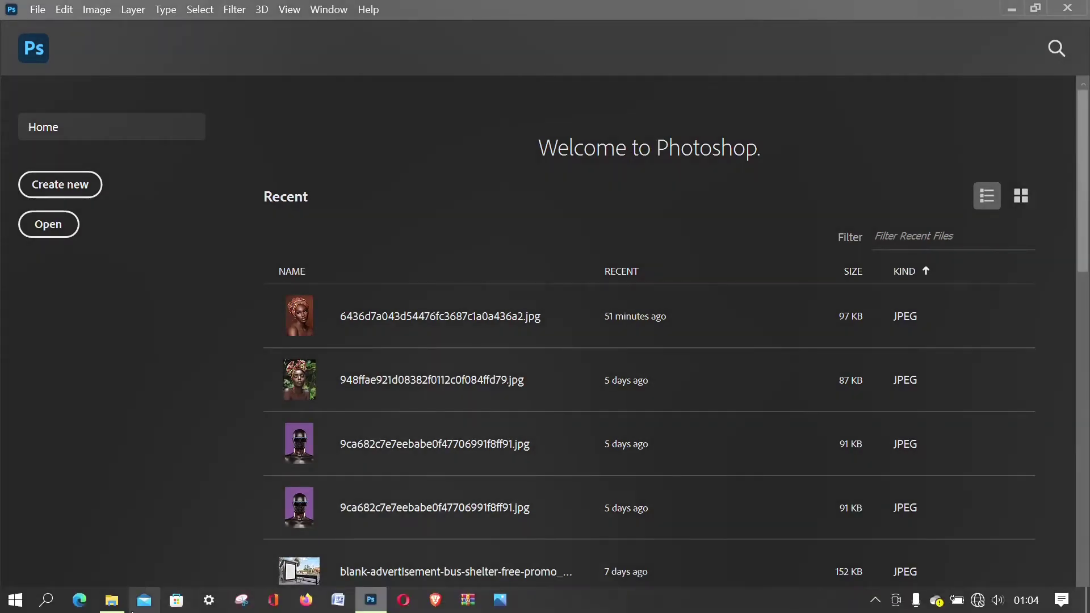
pyautogui.moveTo(111, 601)
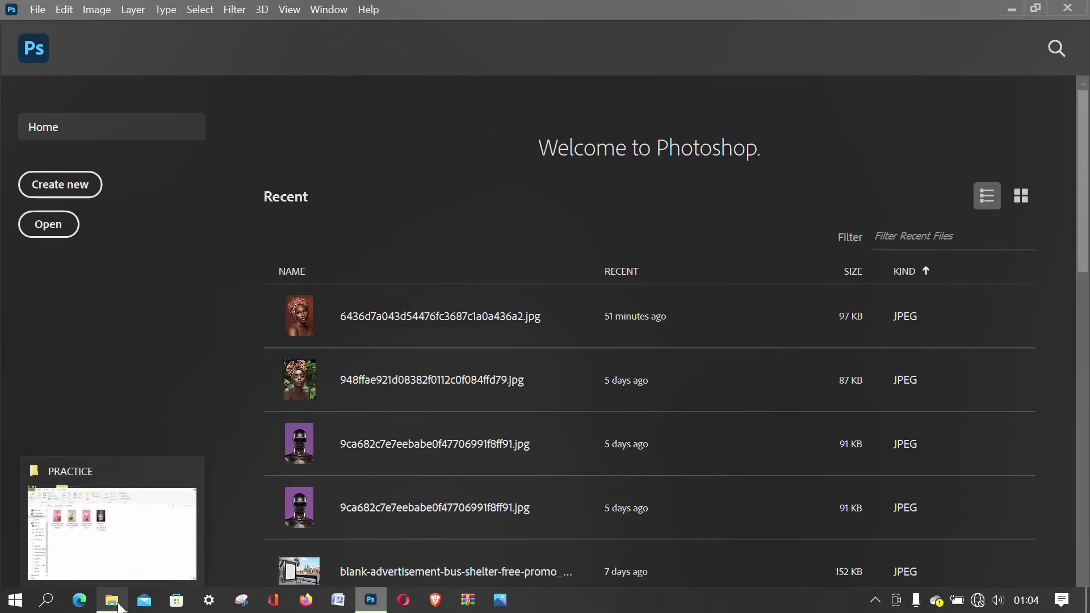
pyautogui.click(118, 606)
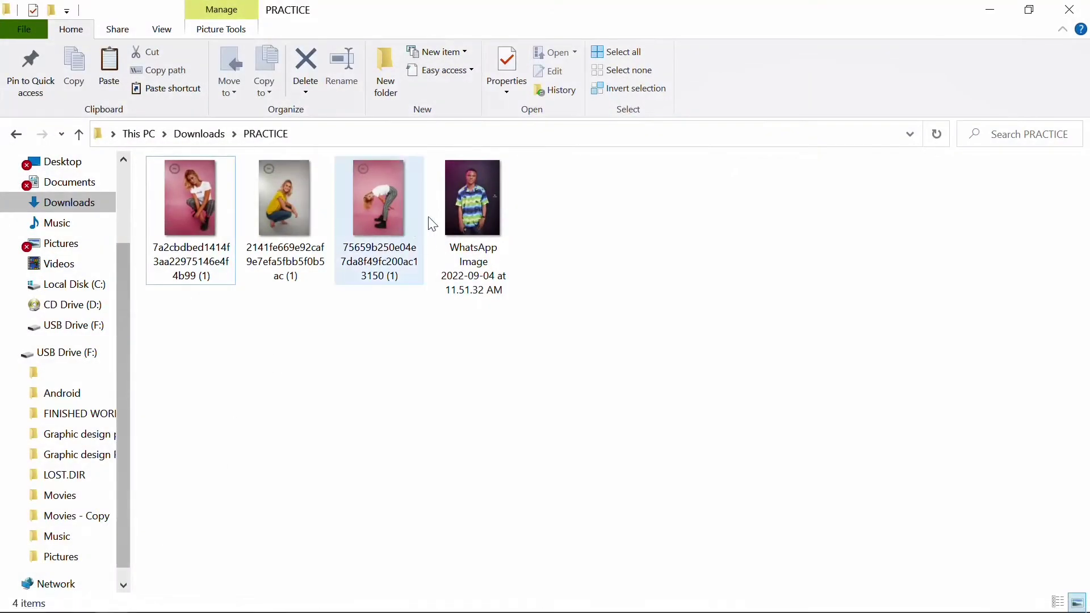
pyautogui.moveTo(199, 182)
pyautogui.mouseDown()
pyautogui.moveTo(210, 599)
pyautogui.moveTo(348, 480)
pyautogui.mouseUp()
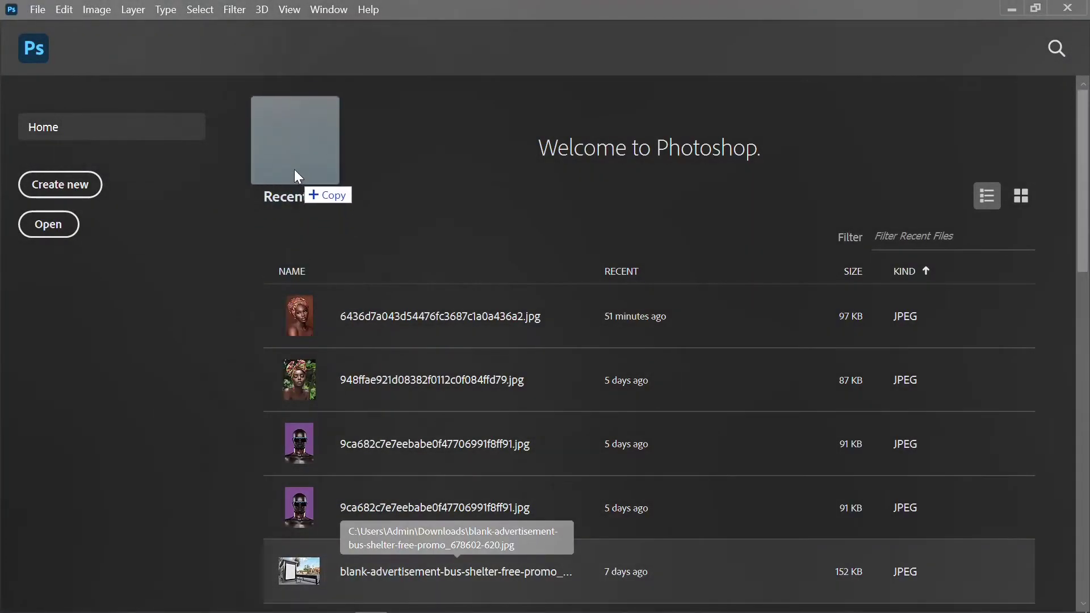
pyautogui.moveTo(348, 475); pyautogui.dragTo(294, 168)
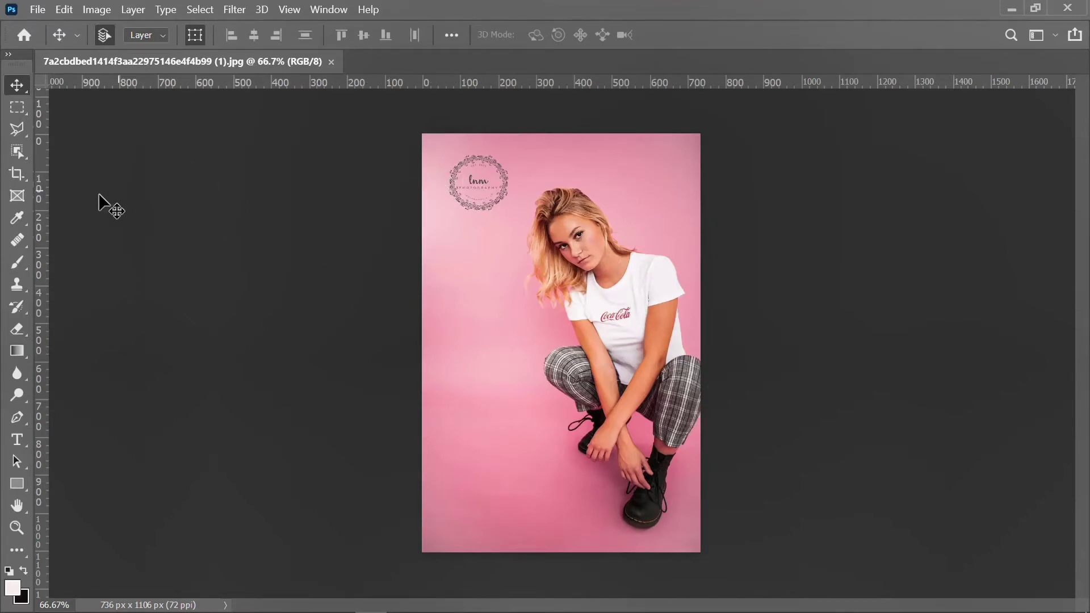
# Draw a Rectangular Marquee box around the circular logo in the top-left corner
pyautogui.click(18, 111)
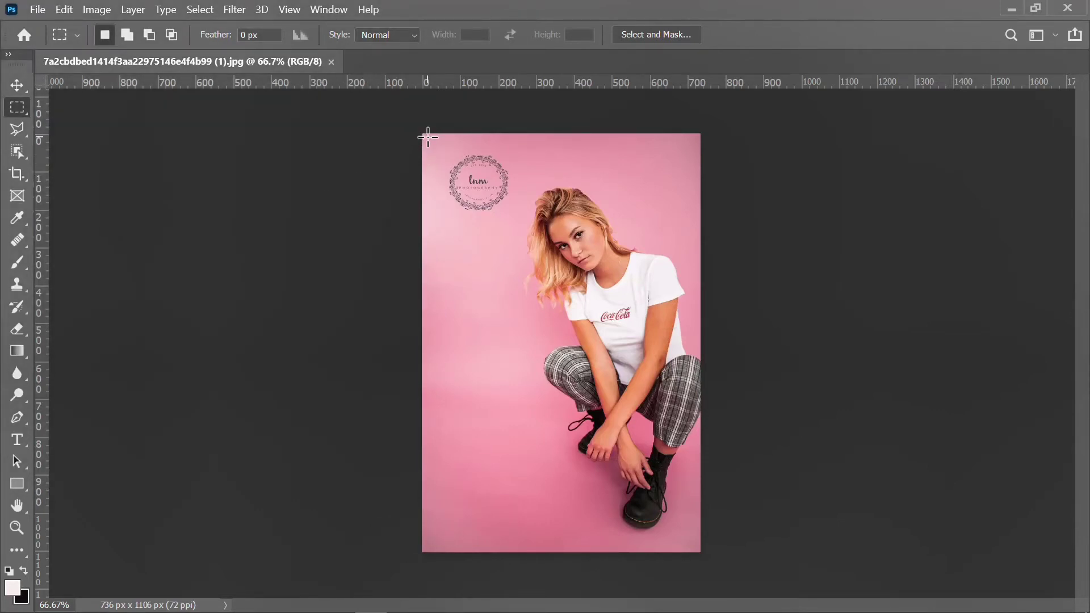
pyautogui.moveTo(428, 137); pyautogui.dragTo(525, 226)
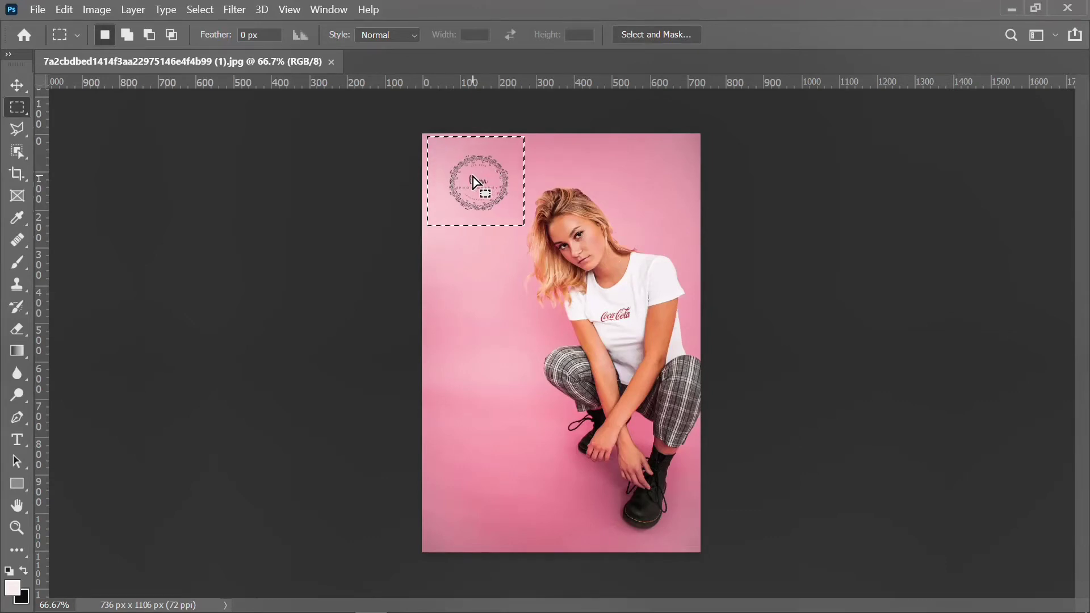
# Fill the selected corner with Contents set to Content-Aware, erasing the circular logo
pyautogui.rightClick(475, 182)
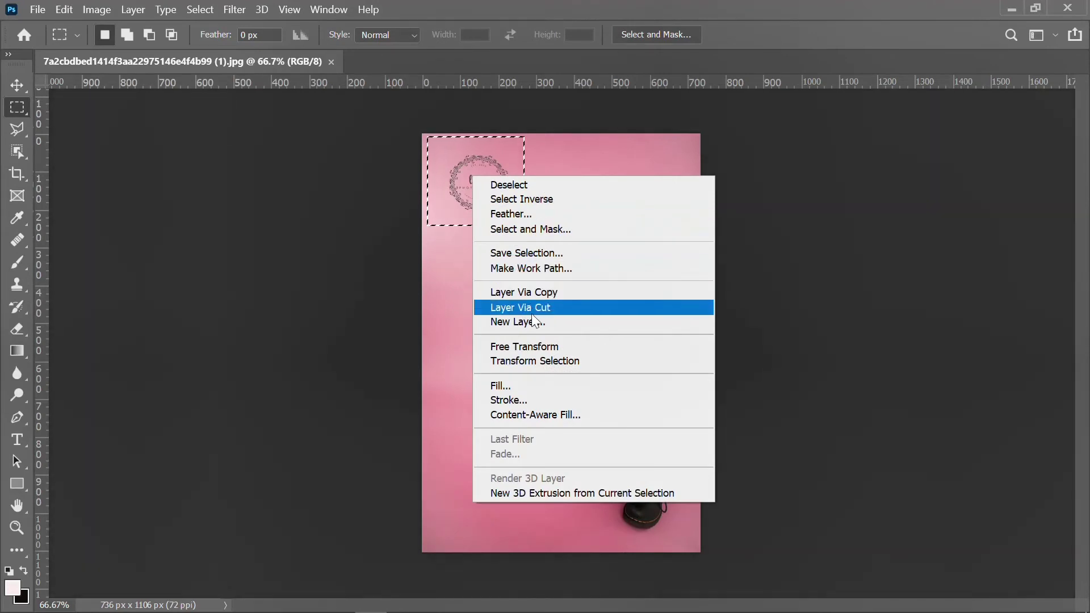
pyautogui.click(523, 384)
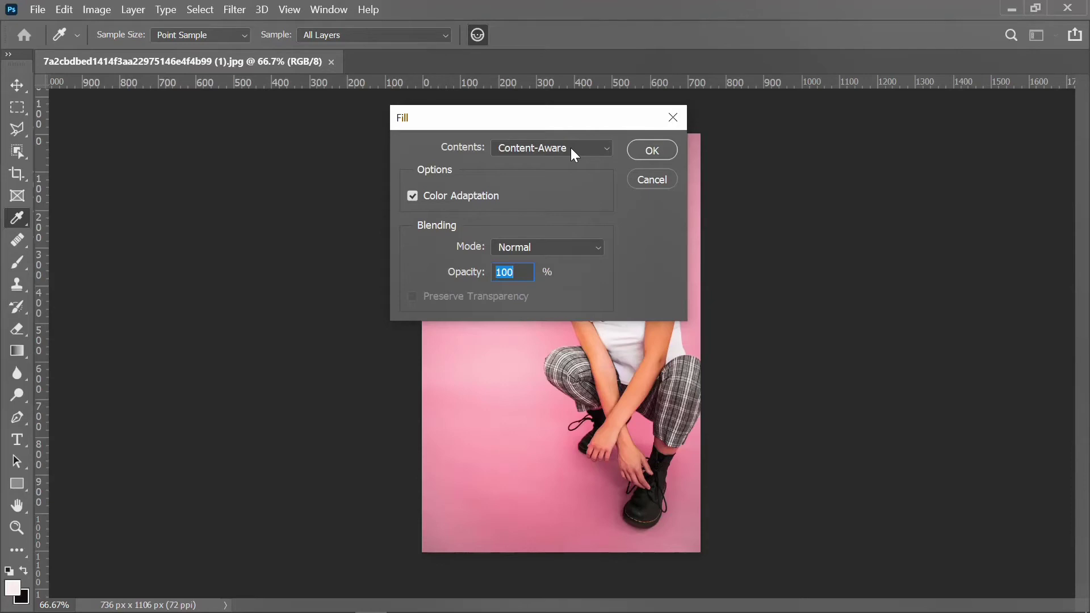
pyautogui.click(573, 150)
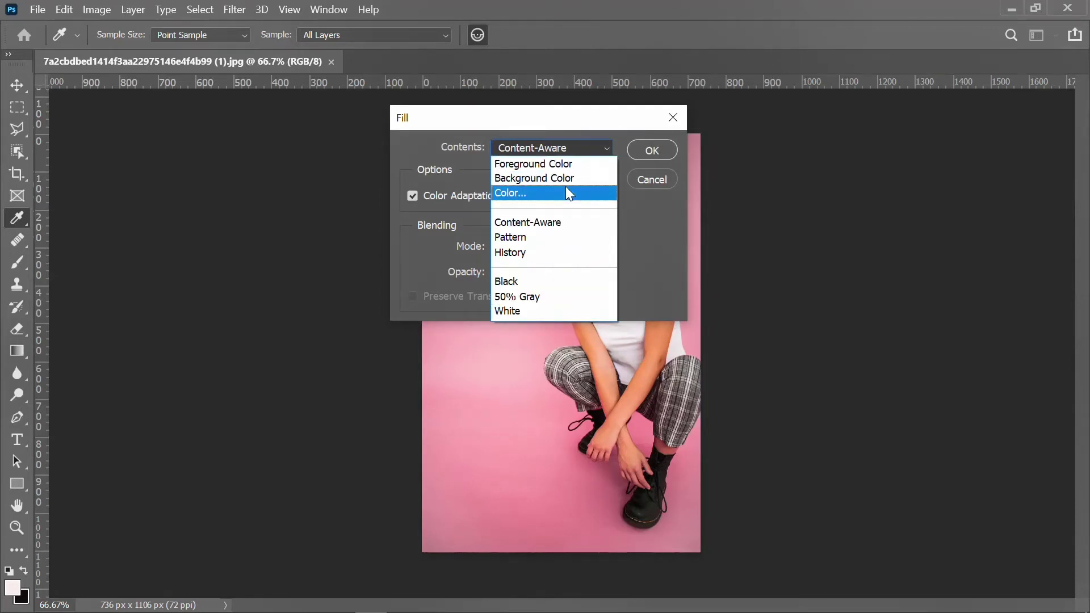
pyautogui.click(543, 222)
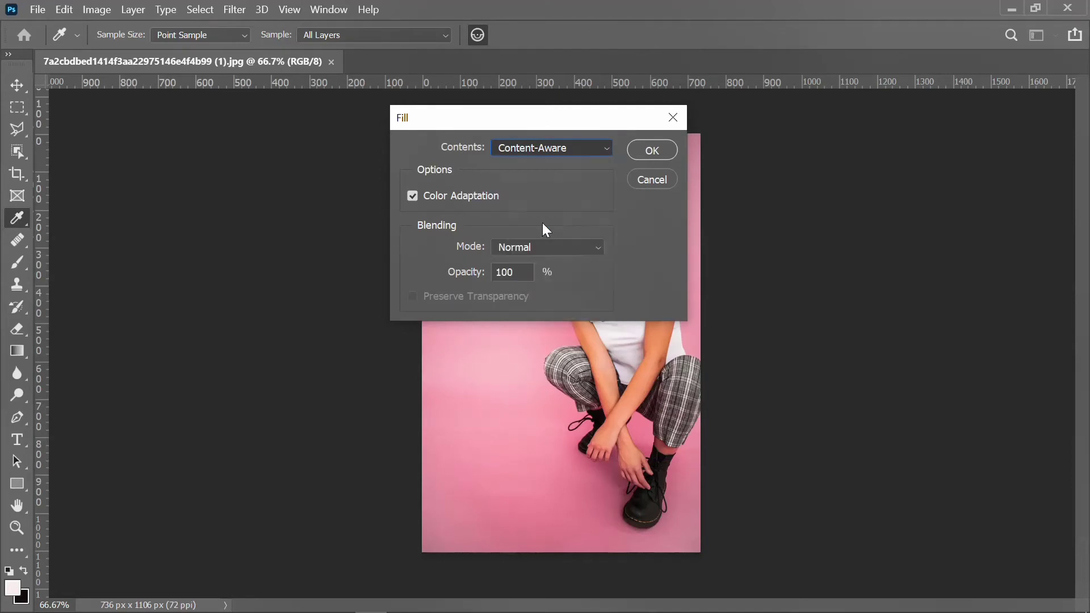
pyautogui.click(652, 151)
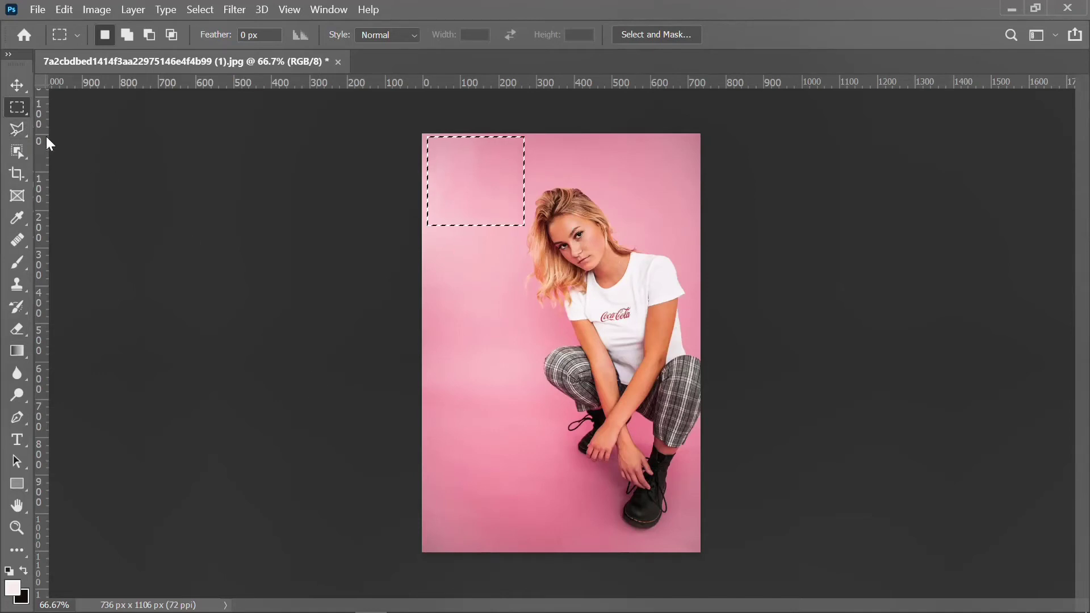
# Deselect the retouched area and briefly check the Layers panel before closing it
pyautogui.click(108, 152)
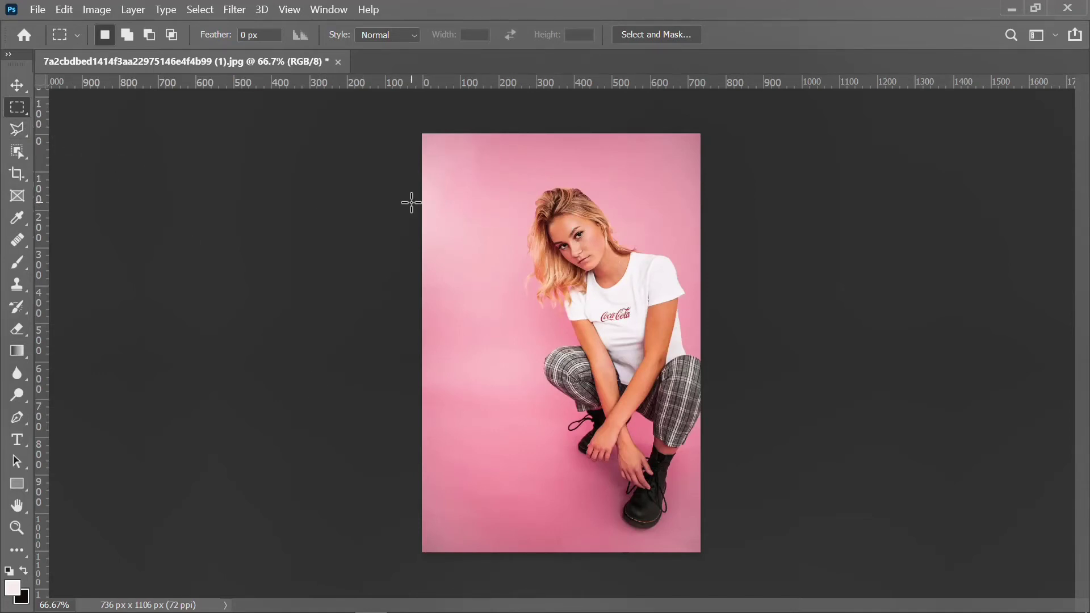
pyautogui.press('F7')
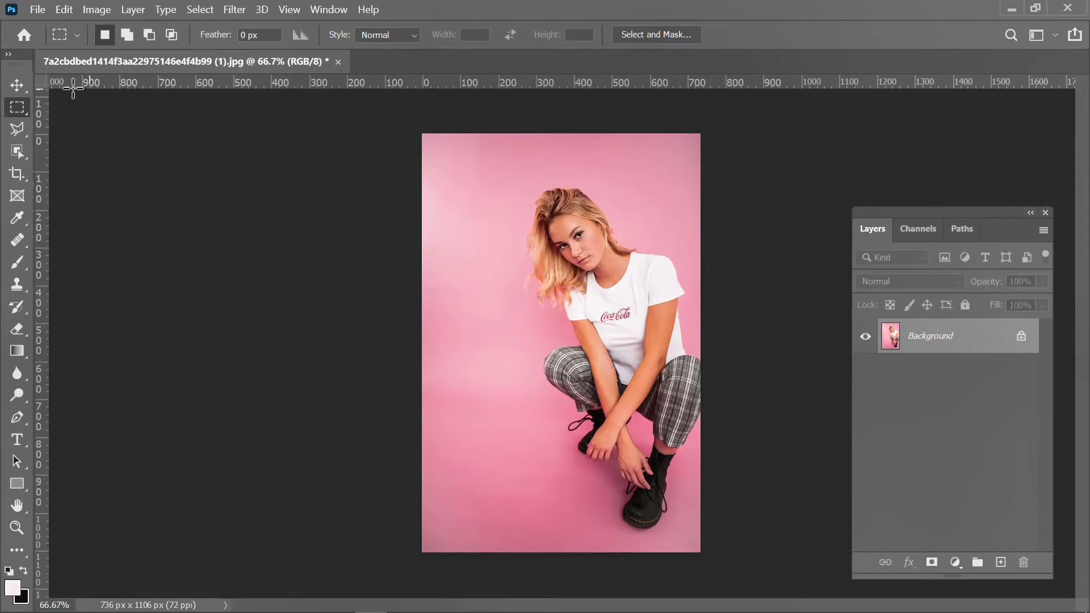
pyautogui.click(1046, 211)
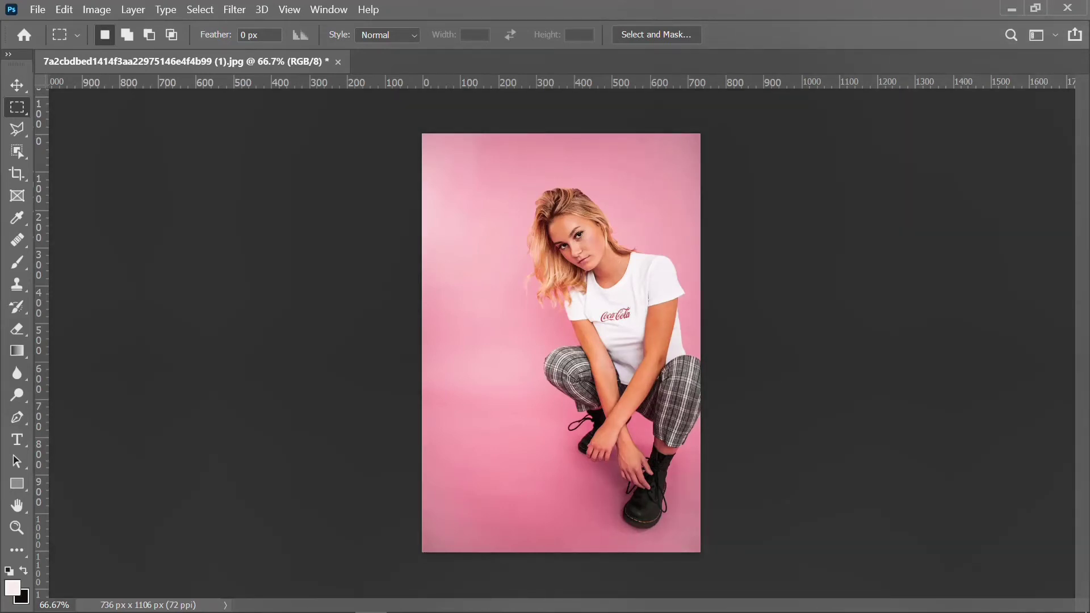
# Open the WhatsApp tie-dye portrait as a second document and zoom in on the THE WORD logo
pyautogui.click(113, 601)
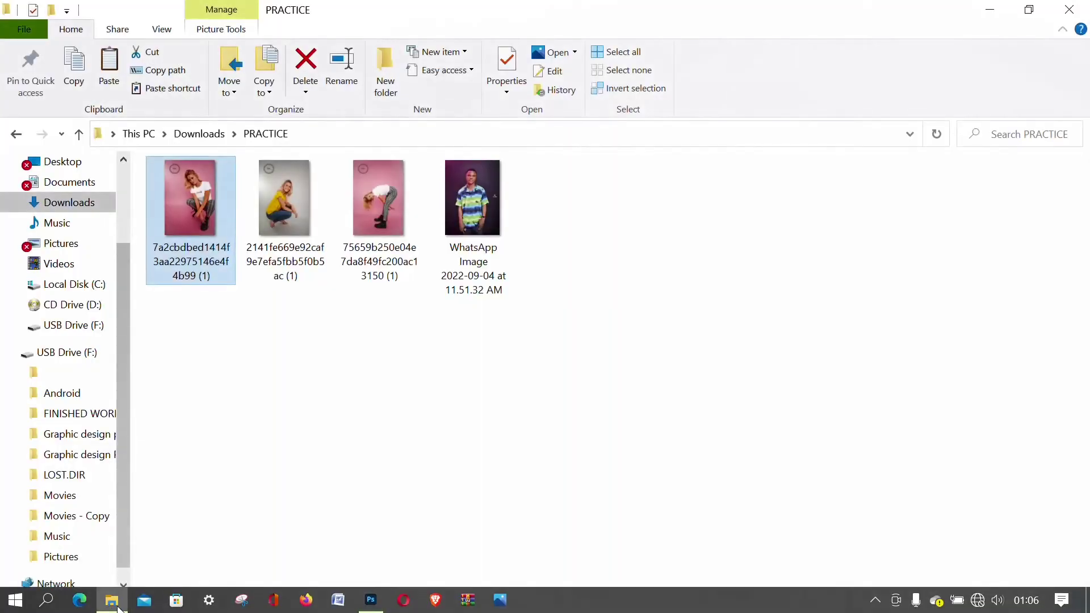
pyautogui.moveTo(473, 193)
pyautogui.mouseDown()
pyautogui.moveTo(332, 598)
pyautogui.moveTo(427, 106)
pyautogui.mouseUp()
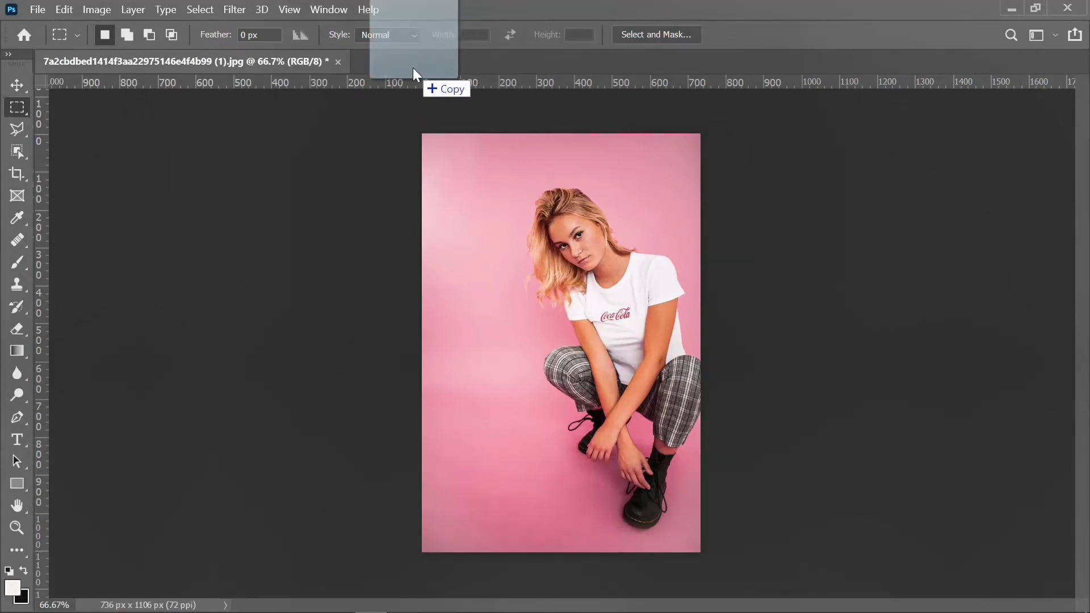
pyautogui.moveTo(427, 107); pyautogui.dragTo(411, 63)
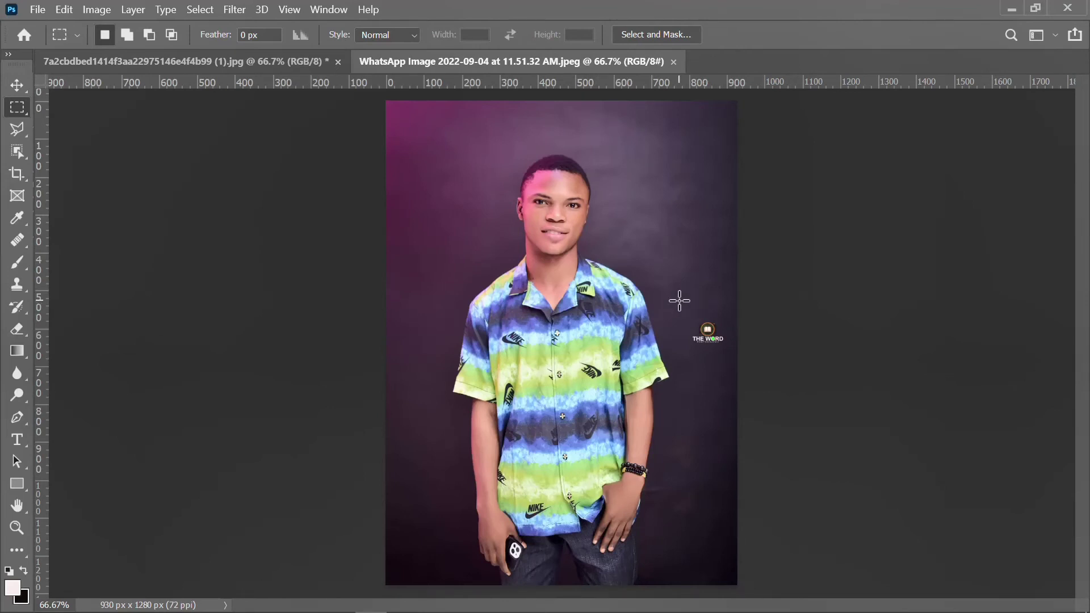
pyautogui.hotkey('ctrl', '+')
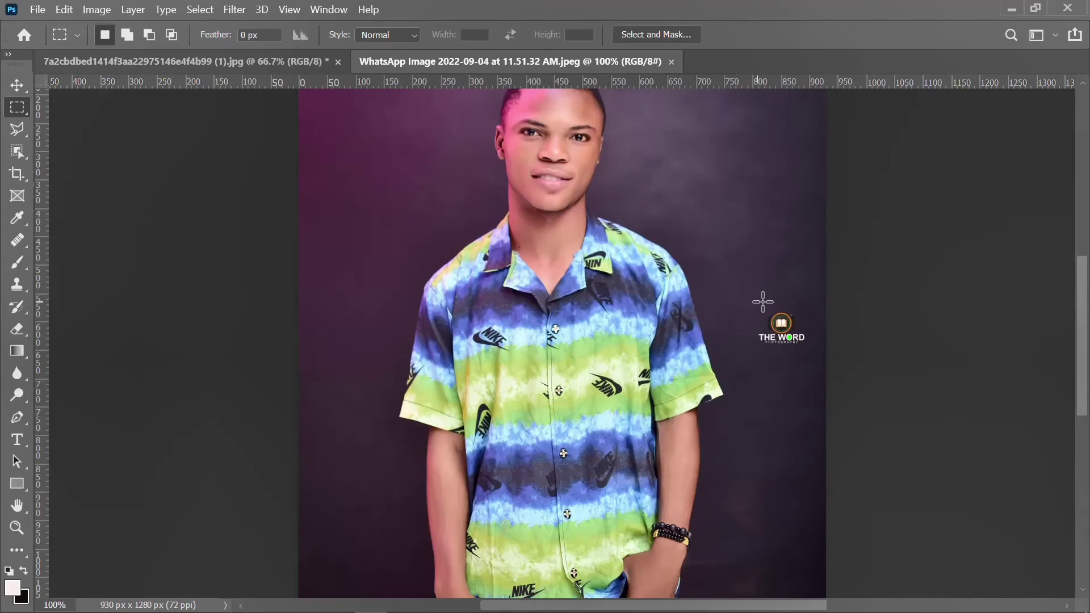
# Marquee the THE WORD logo and erase it with a Content-Aware fill
pyautogui.moveTo(745, 298); pyautogui.dragTo(813, 363)
pyautogui.rightClick(777, 322)
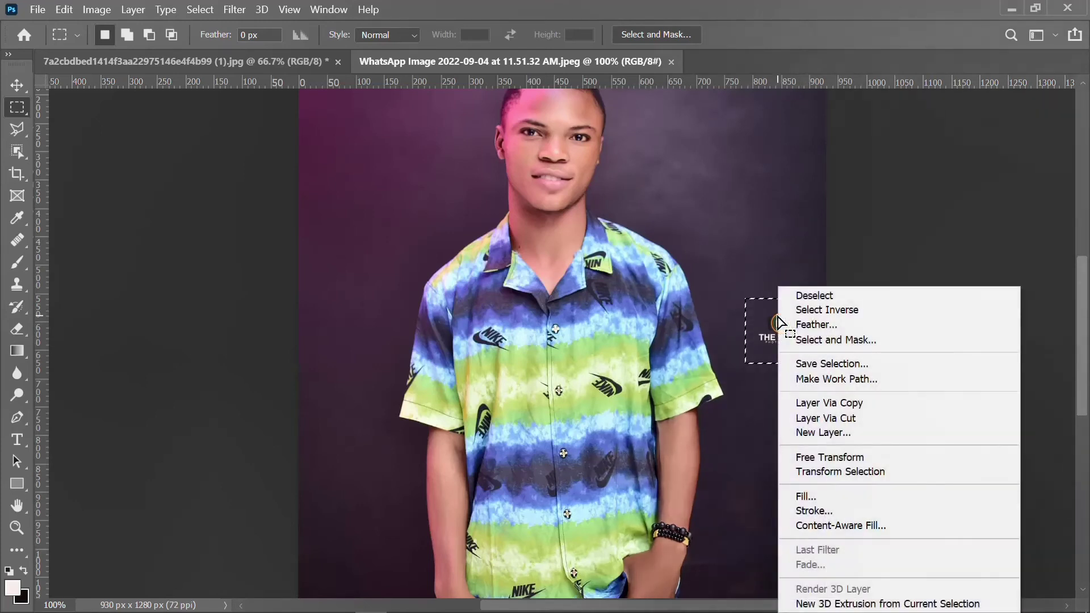
pyautogui.click(846, 493)
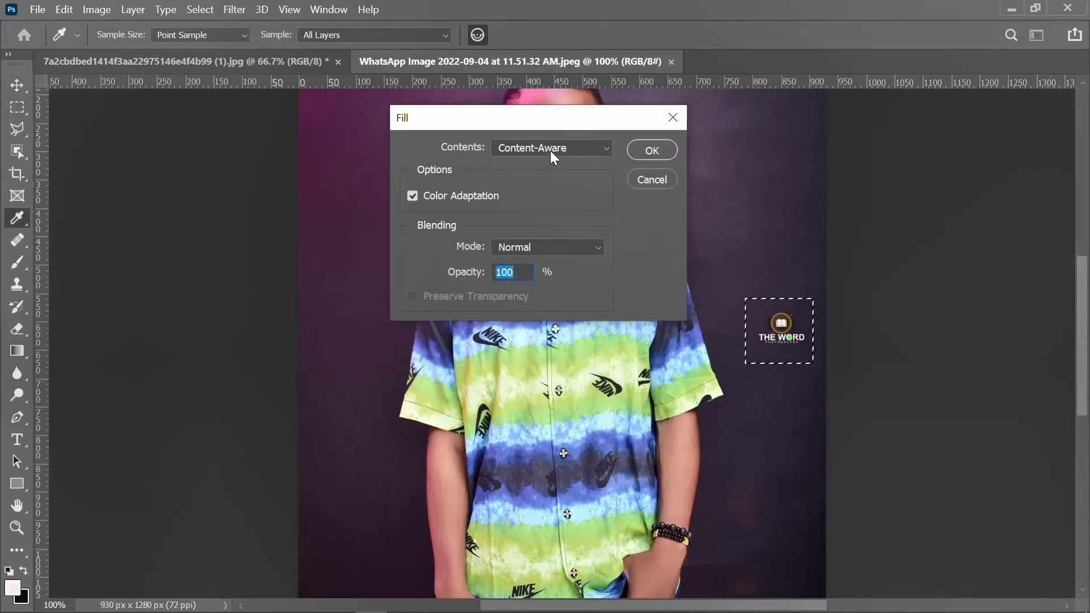
pyautogui.click(650, 152)
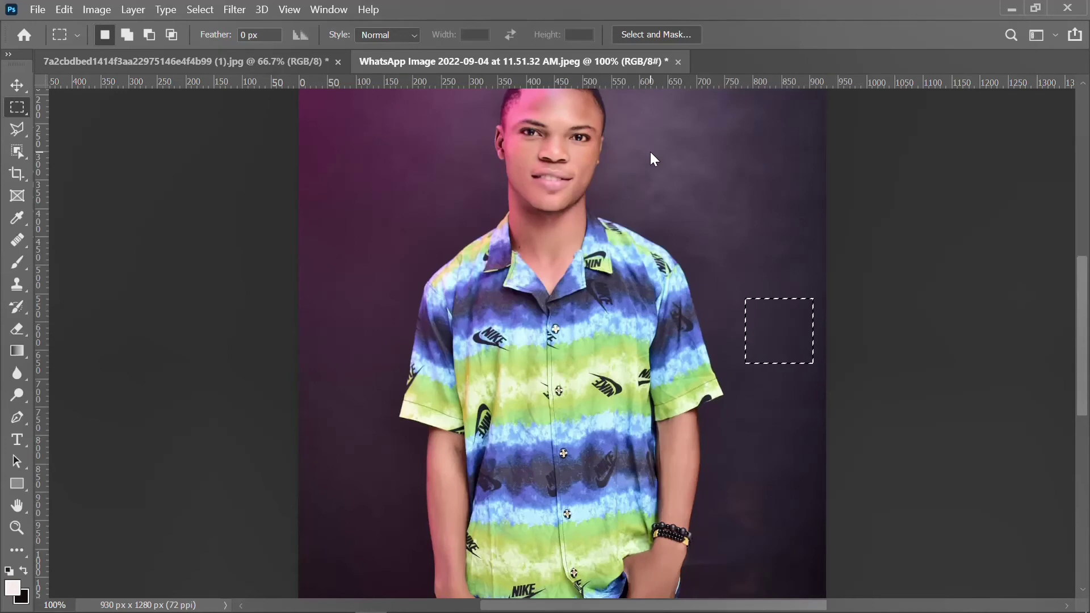
# Zoom back out to the whole portrait, deselect, and bring up the PRACTICE folder
pyautogui.hotkey('ctrl', '-')
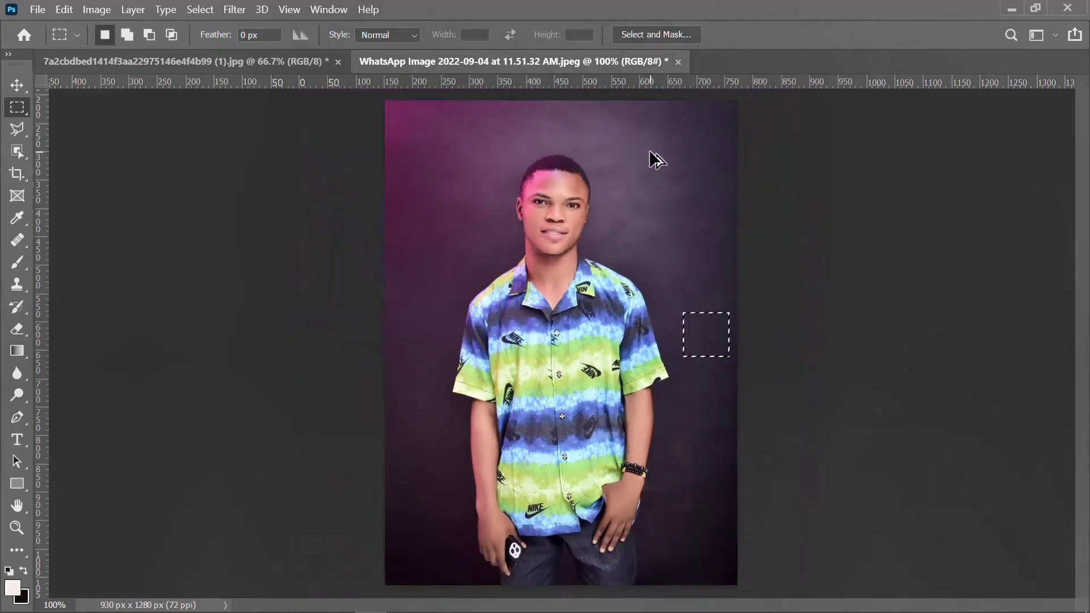
pyautogui.hotkey('ctrl', 'd')
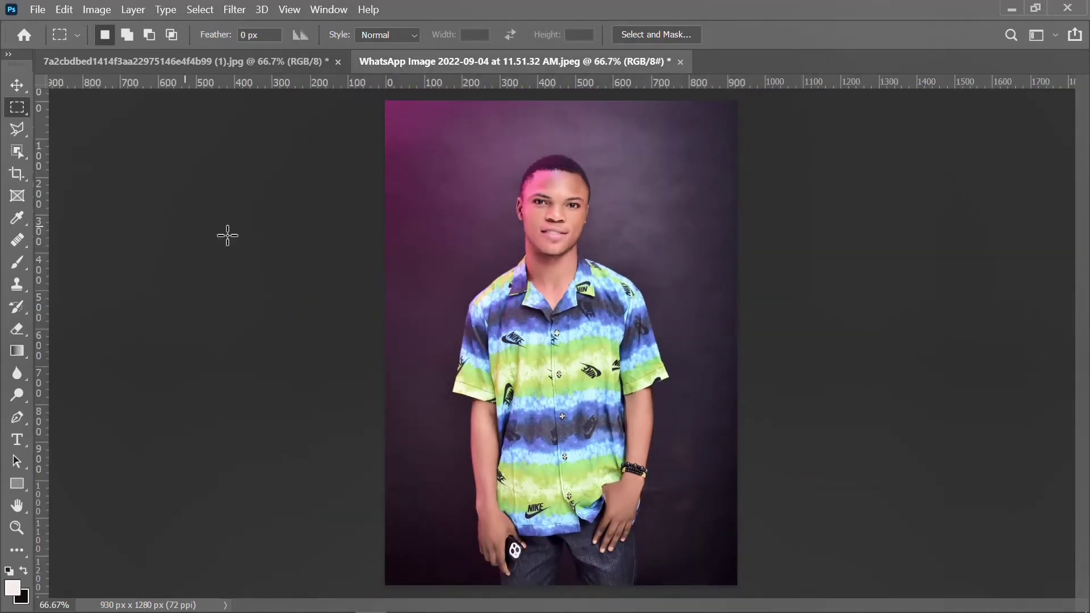
pyautogui.click(112, 600)
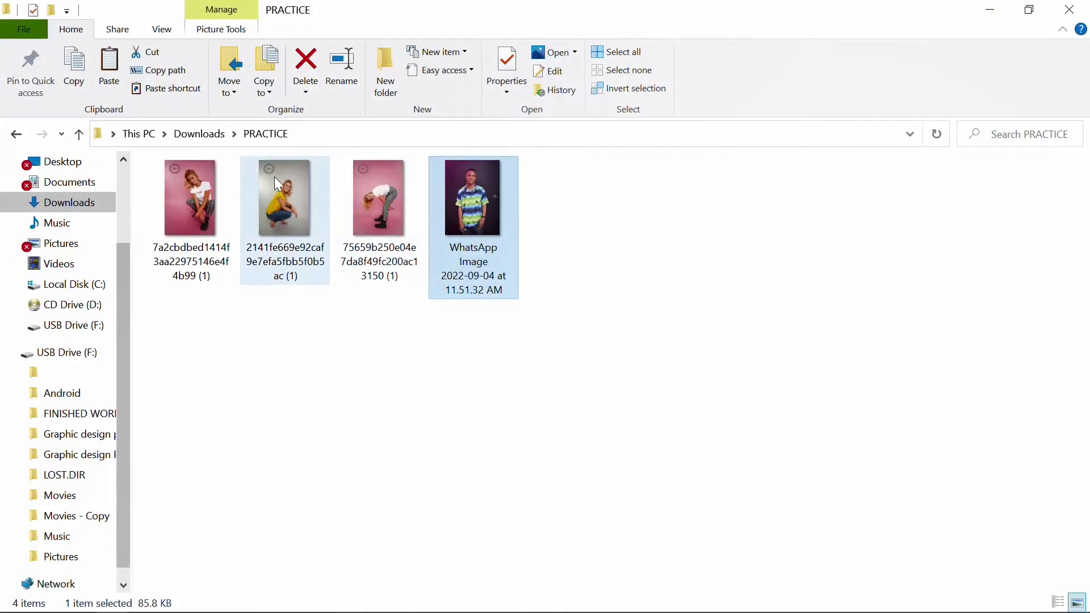
# Open the photo of the woman in yellow as a third Photoshop document
pyautogui.moveTo(274, 176); pyautogui.dragTo(369, 602)
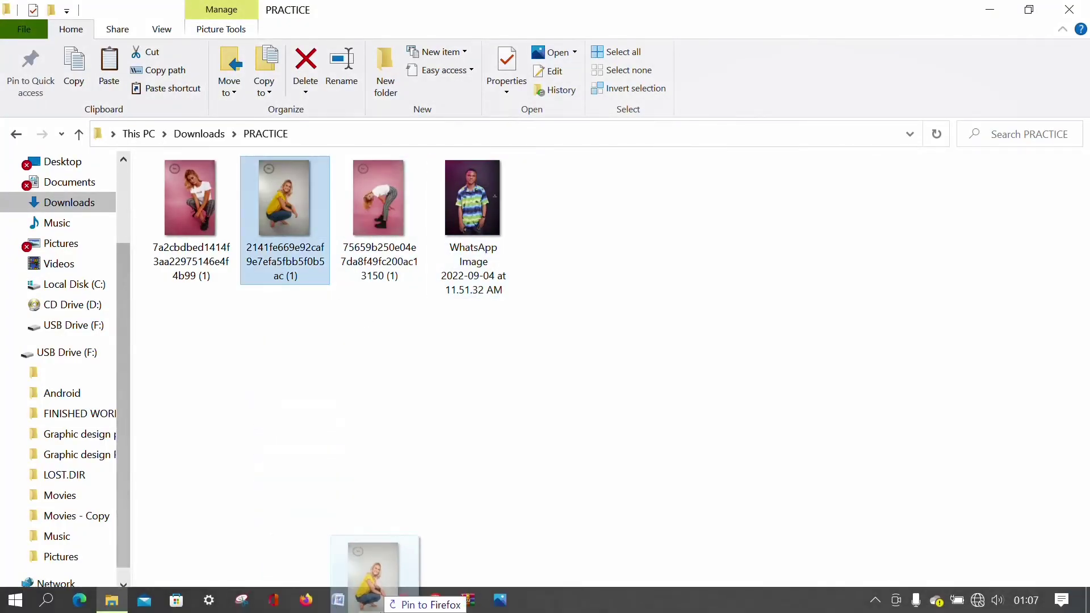
pyautogui.moveTo(368, 603); pyautogui.dragTo(737, 172)
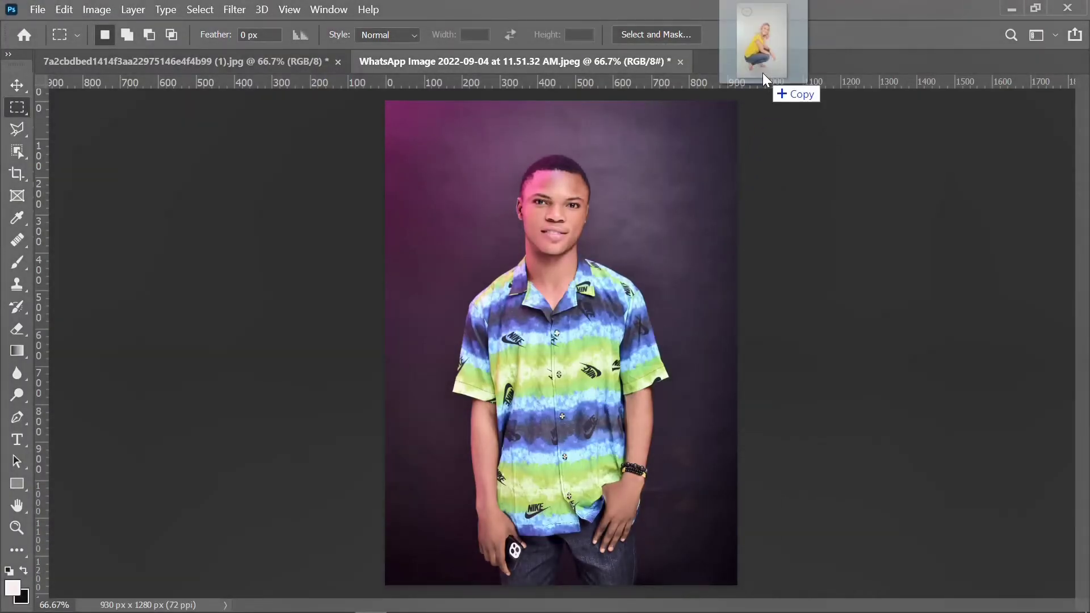
pyautogui.moveTo(761, 83); pyautogui.dragTo(763, 70)
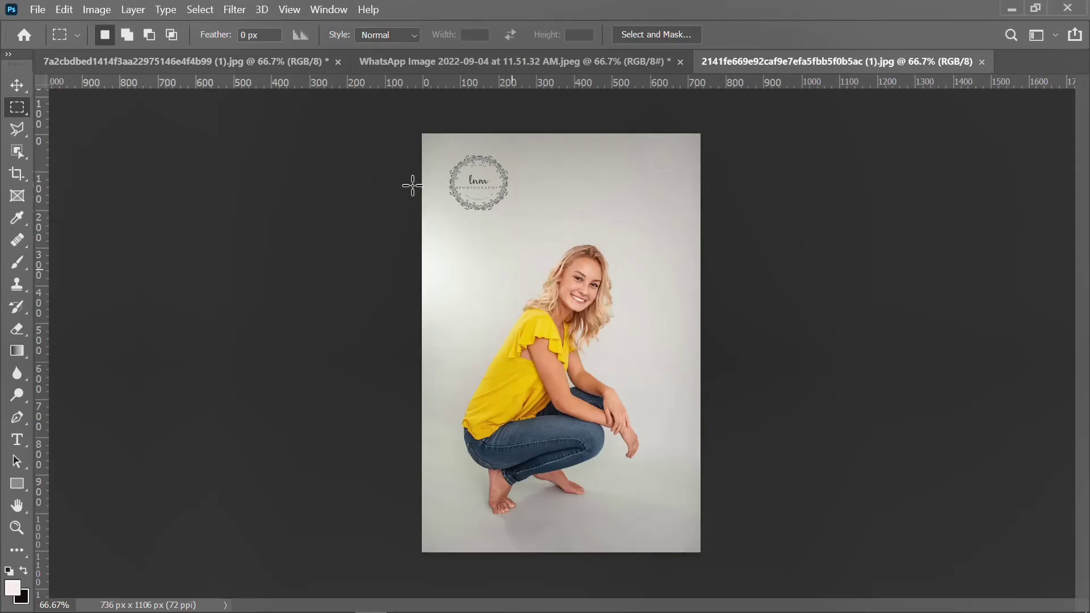
# Marquee the top-left circular logo, Content-Aware fill it away, and deselect
pyautogui.moveTo(423, 135); pyautogui.dragTo(544, 237)
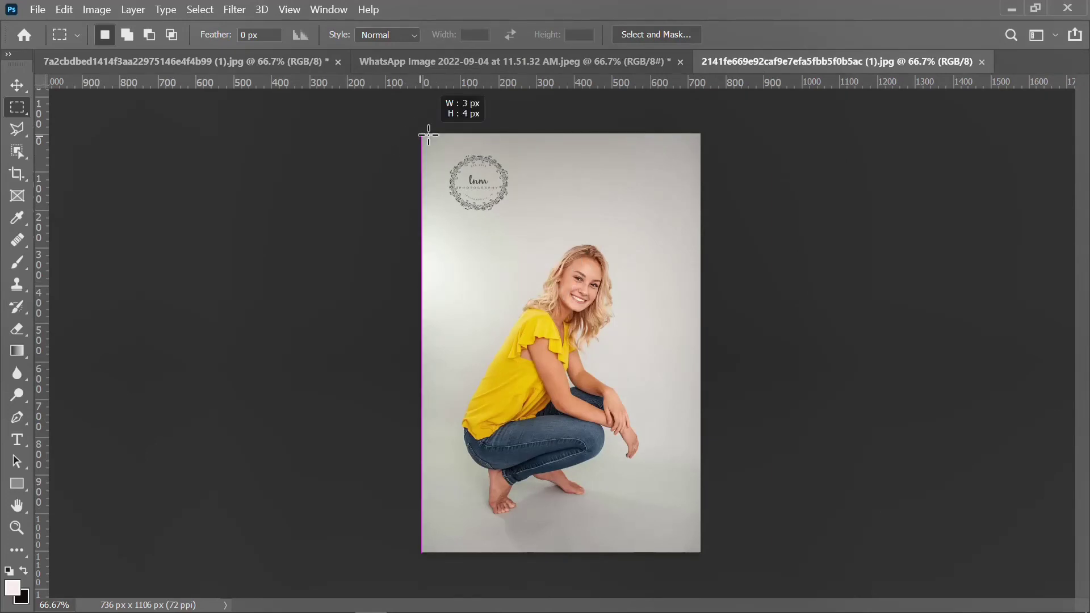
pyautogui.rightClick(498, 196)
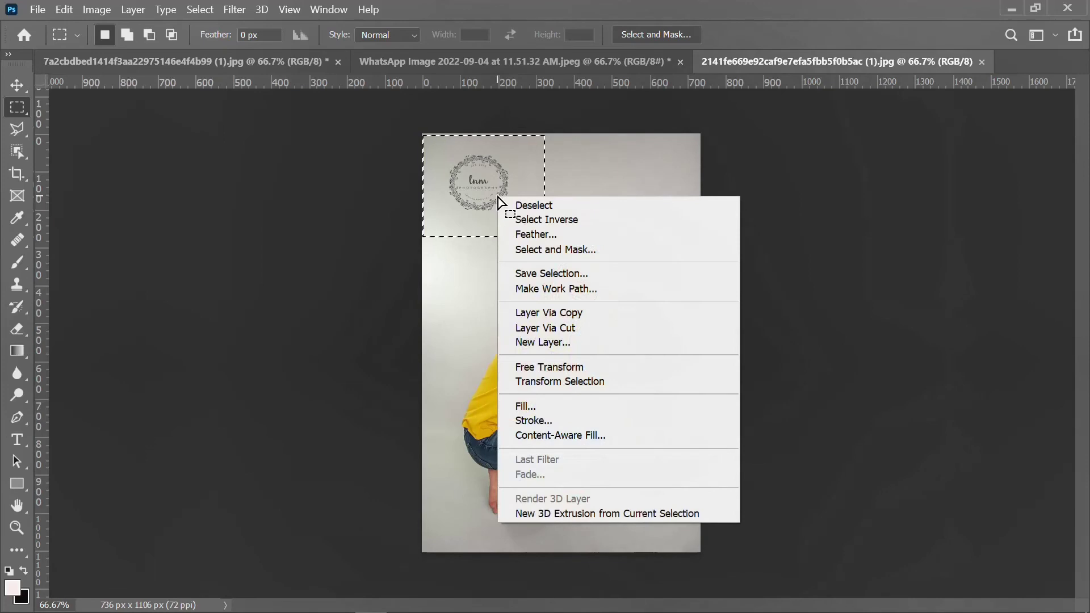
pyautogui.click(546, 407)
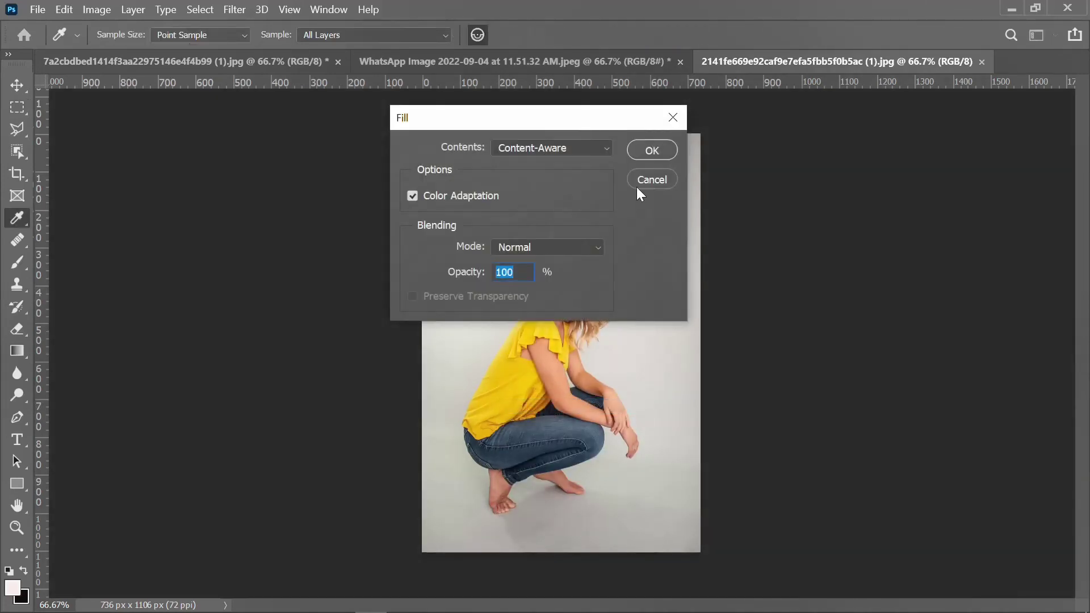
pyautogui.click(651, 150)
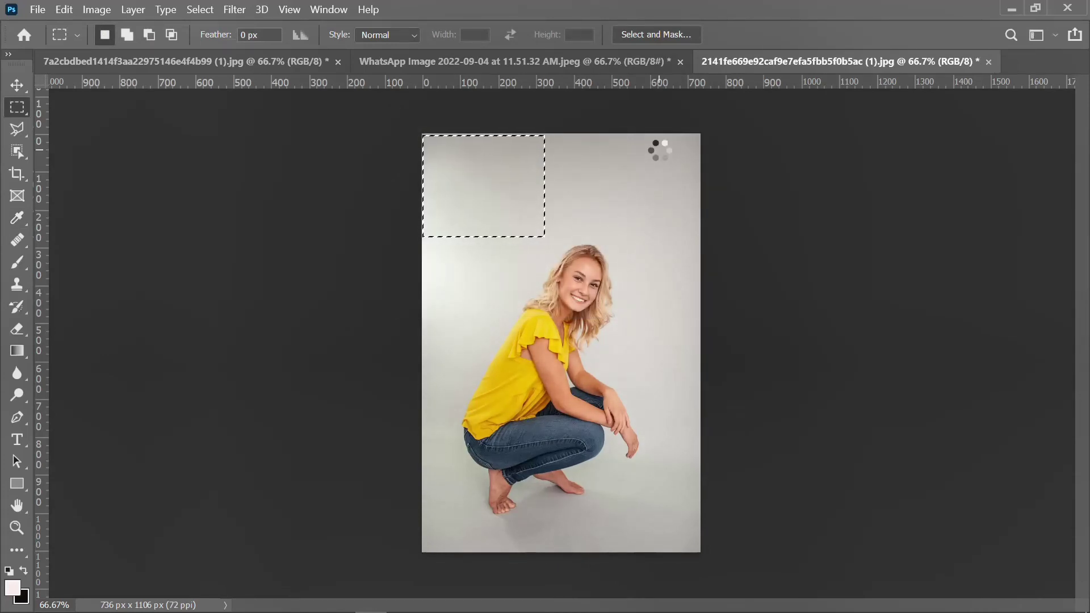
pyautogui.hotkey('ctrl', 'd')
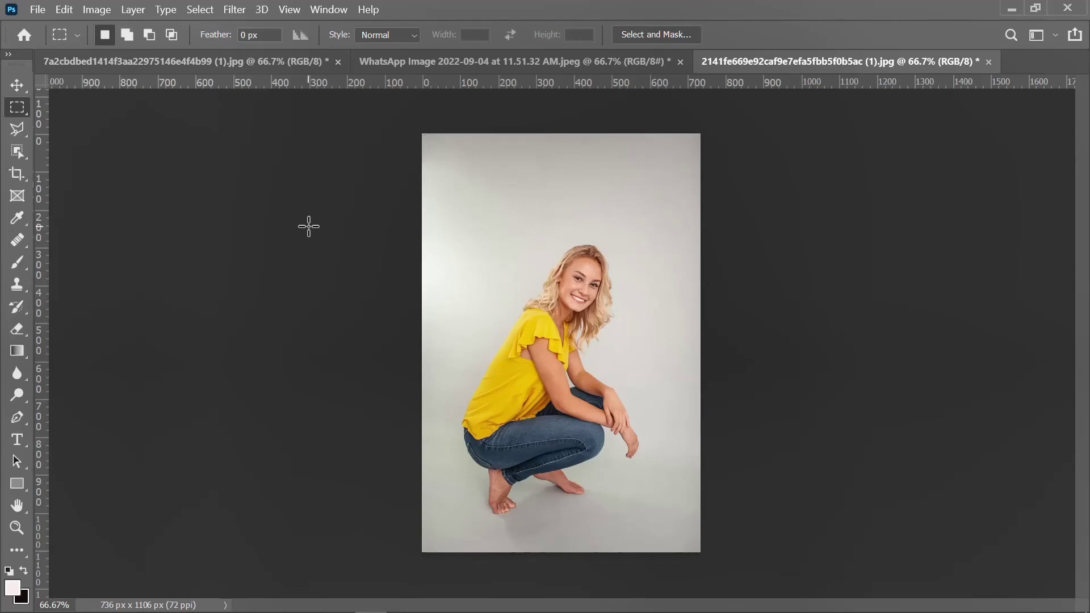